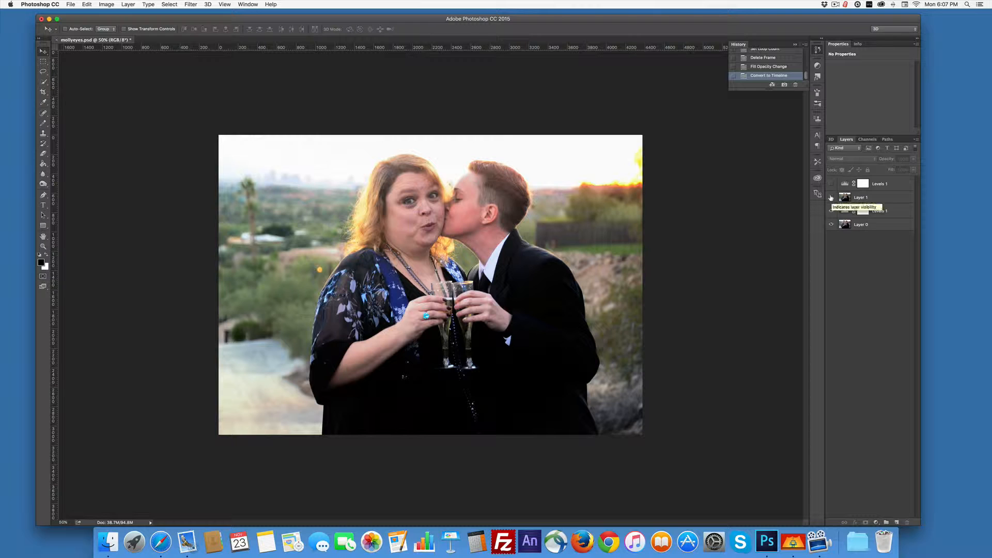
Toggle the visibility of Layer 1 to compare the two stacked photos, leaving Layer 1 hidden.
click(831, 197)
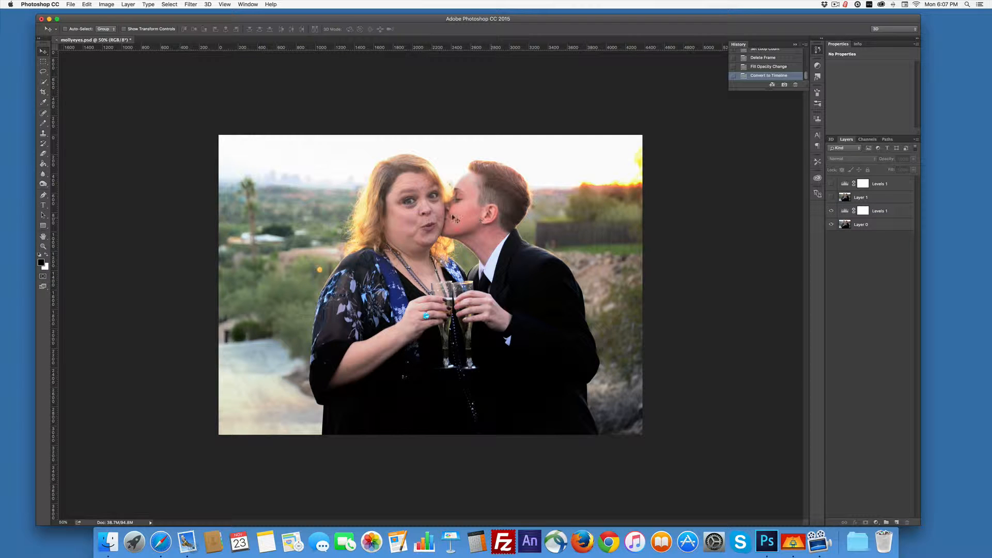
click(832, 197)
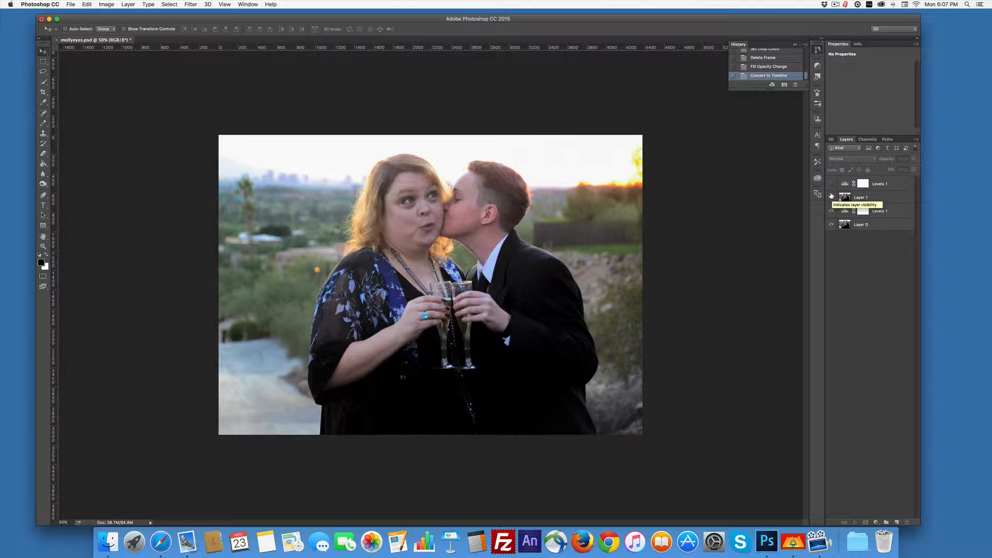
click(832, 197)
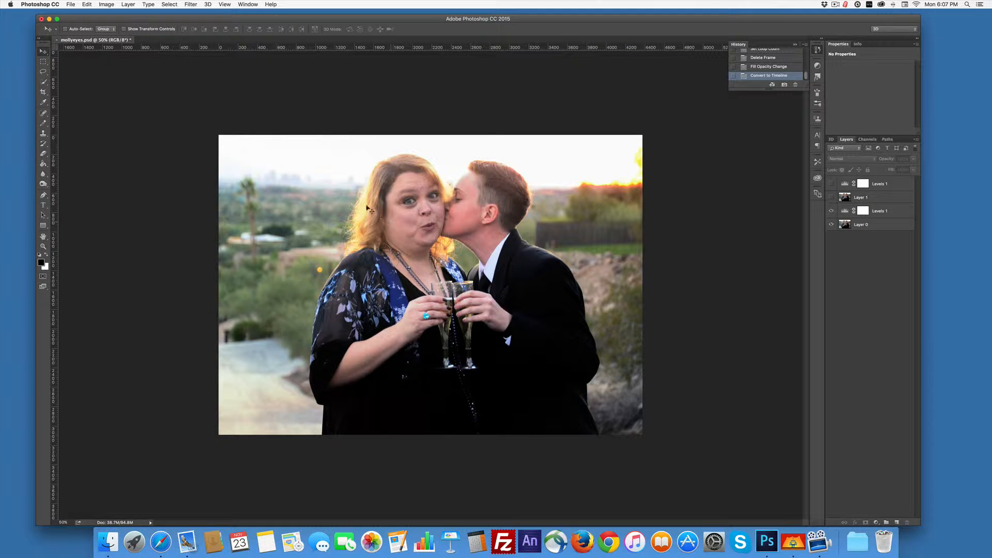
Show the Timeline and convert it to a frame animation.
click(248, 4)
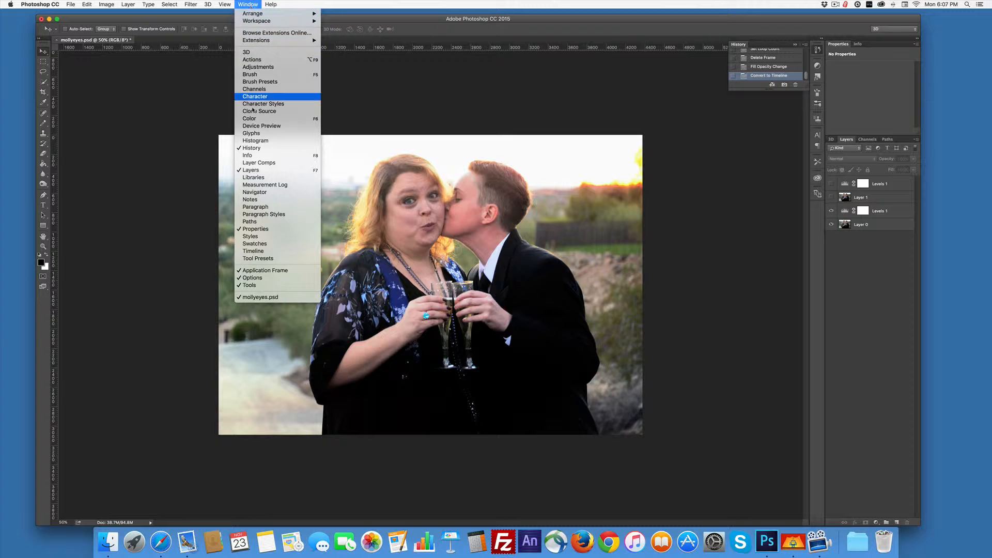
click(248, 252)
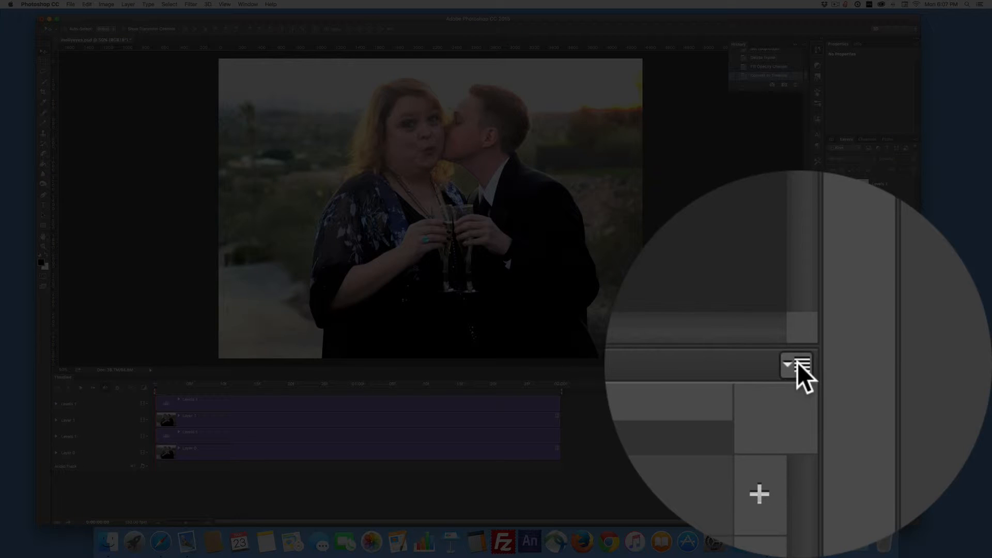
click(800, 384)
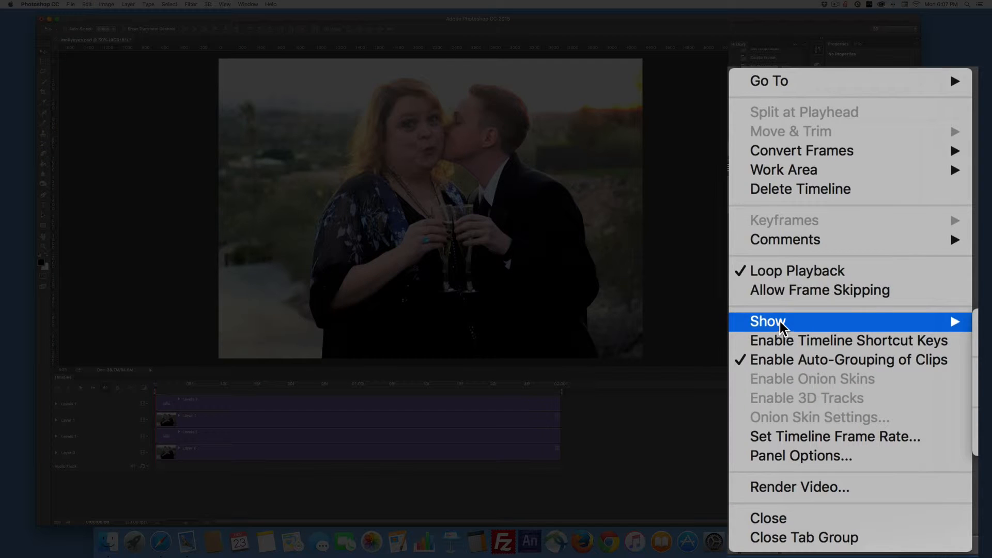
mouse_move(832, 372)
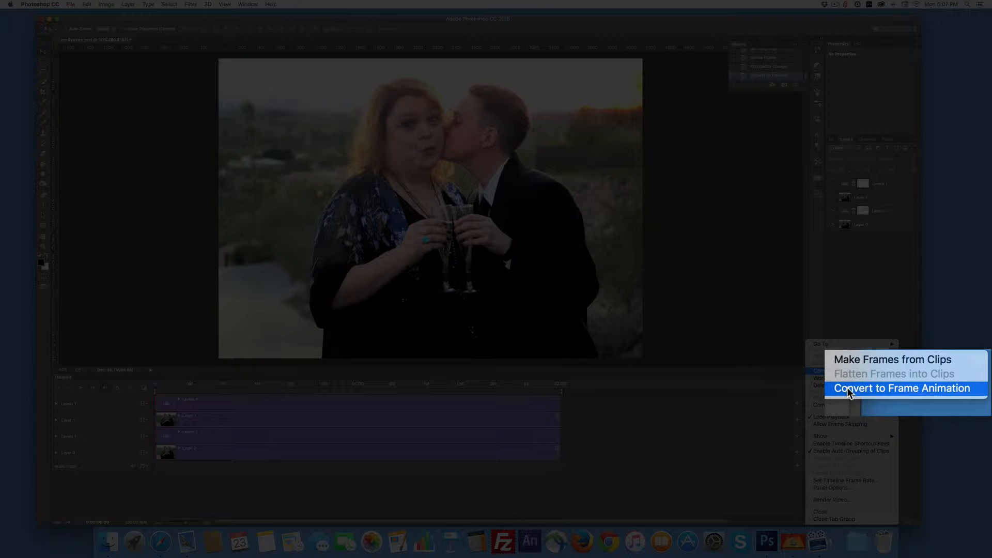
click(848, 392)
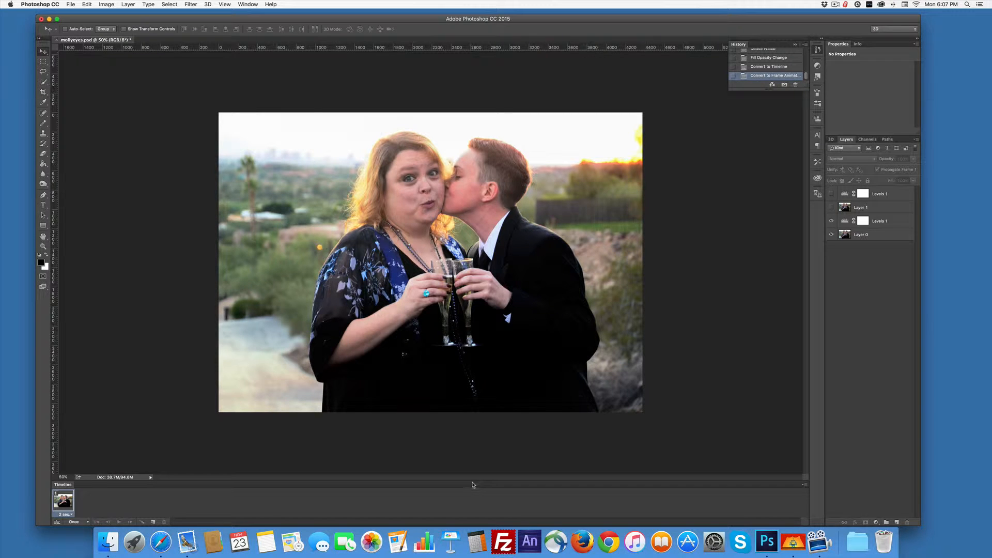
Float the Timeline beside the photo and duplicate the frame, with Layer 1 and its Levels adjustment visible in the second frame.
drag(471, 485, 476, 466)
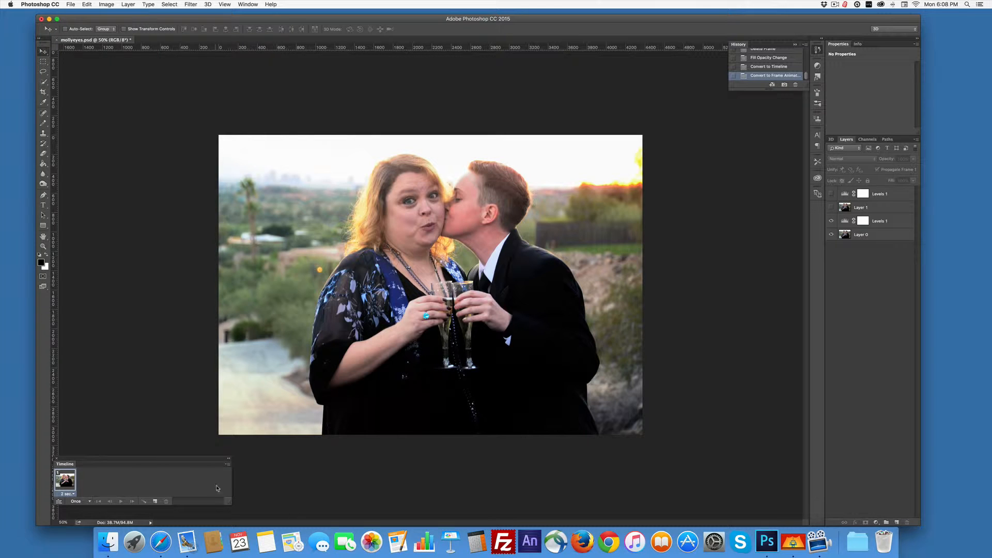
drag(179, 460, 219, 315)
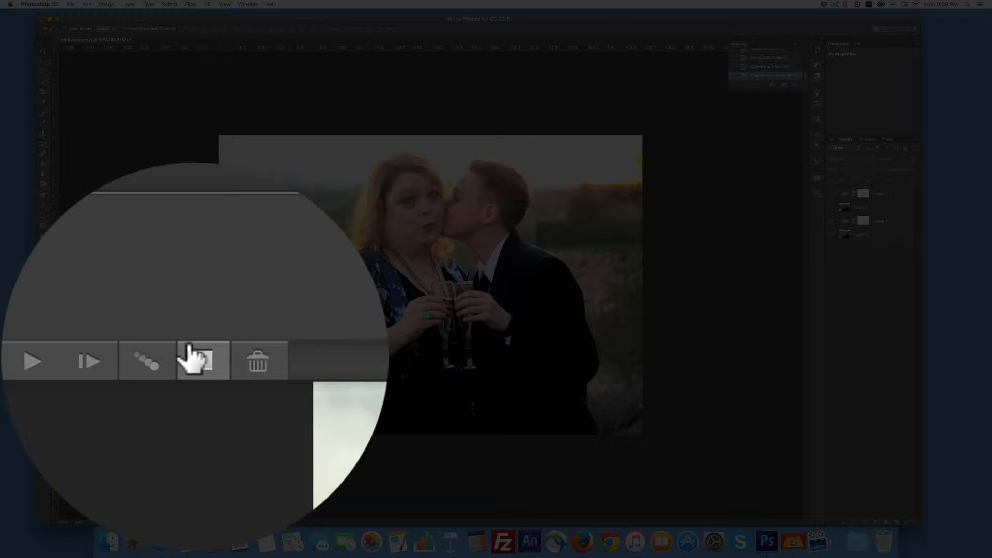
click(189, 349)
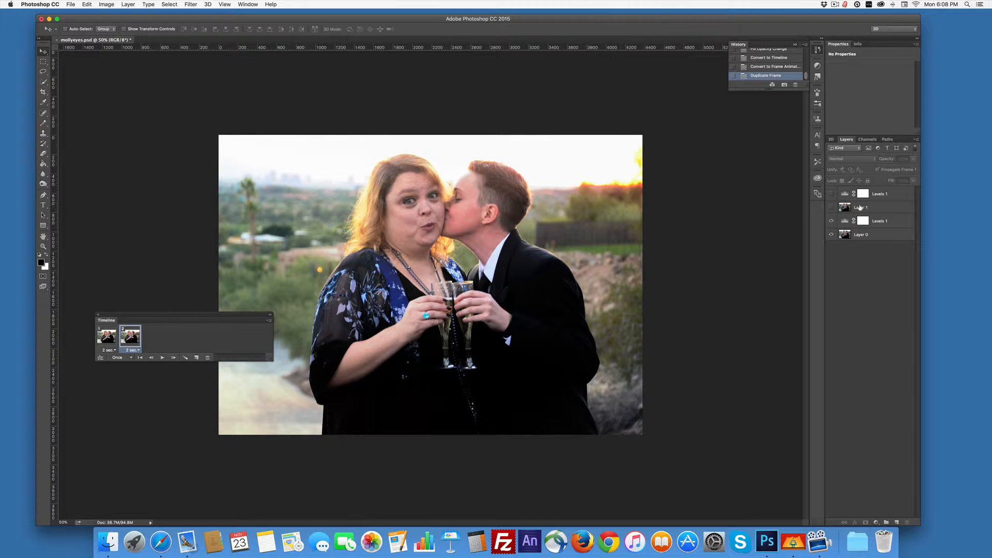
click(831, 207)
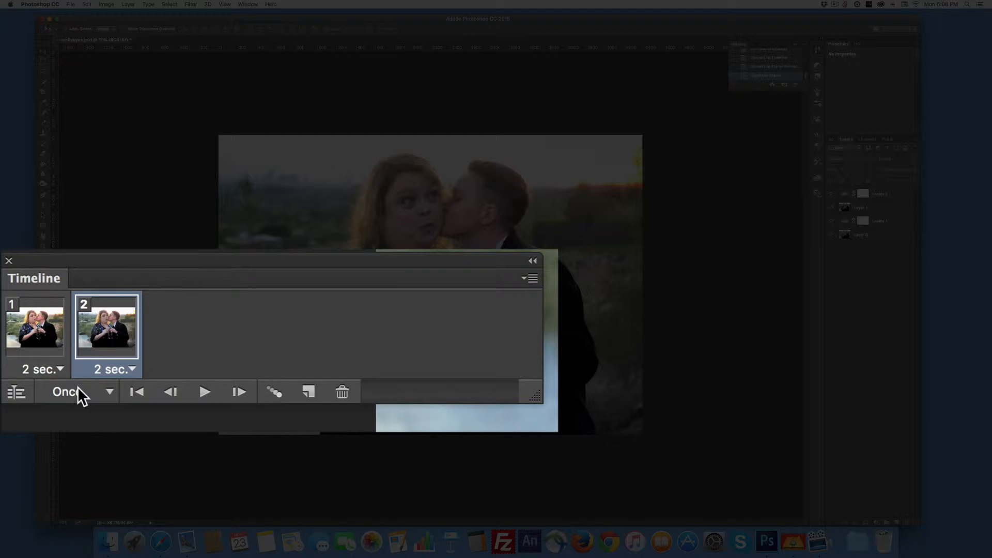
Set the animation to loop forever with a 1-second delay on both frames.
click(78, 389)
click(78, 423)
click(27, 370)
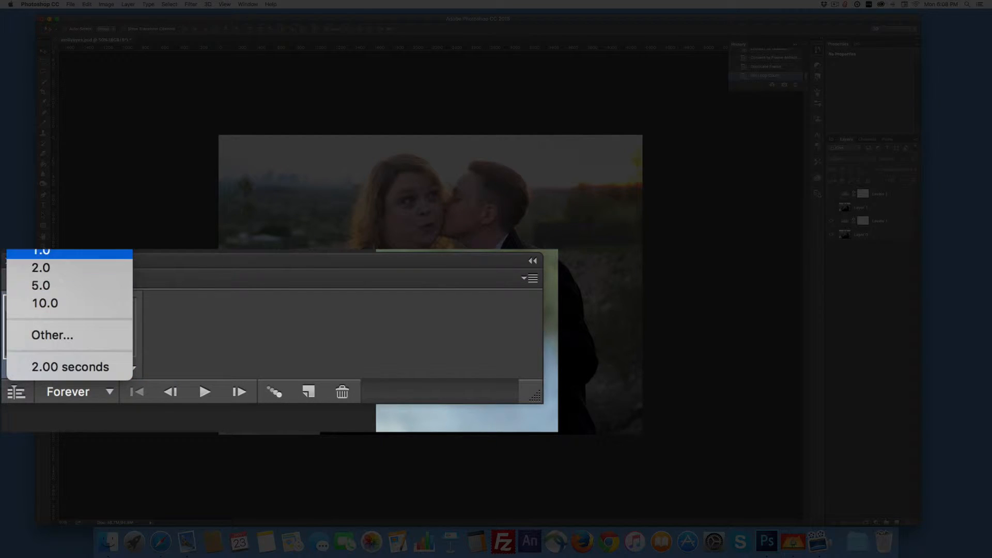
click(37, 253)
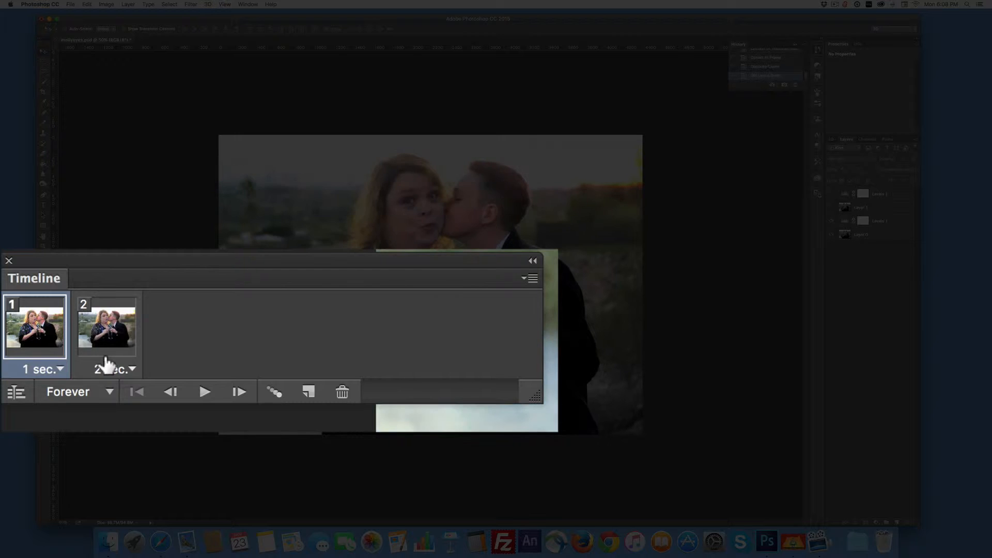
click(107, 365)
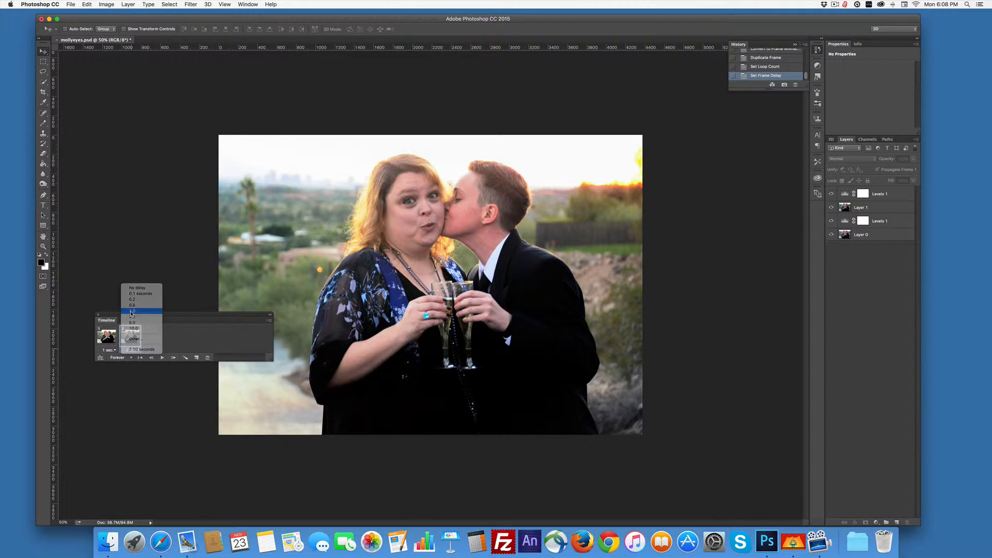
click(132, 312)
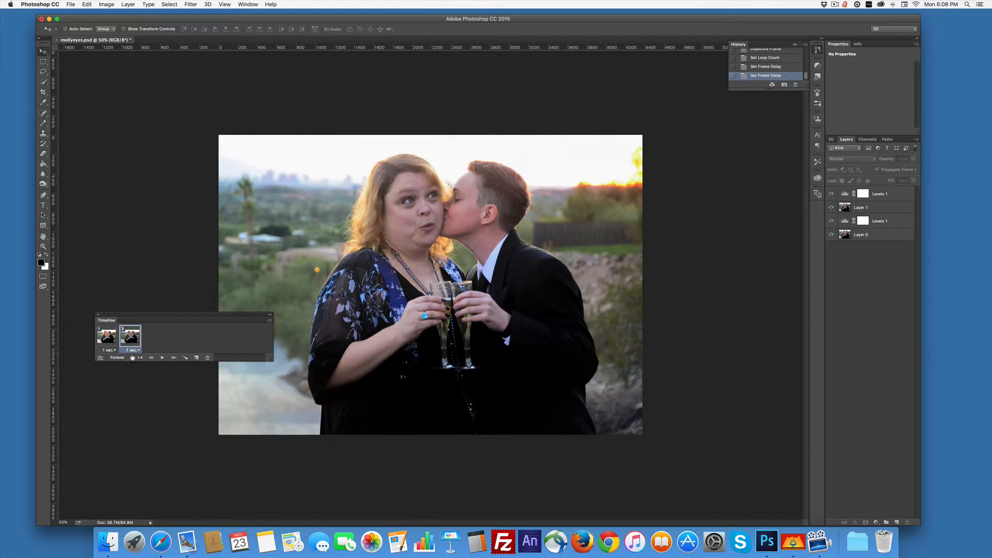
Play the two-frame animation to check it and stop the playback.
click(161, 357)
click(162, 358)
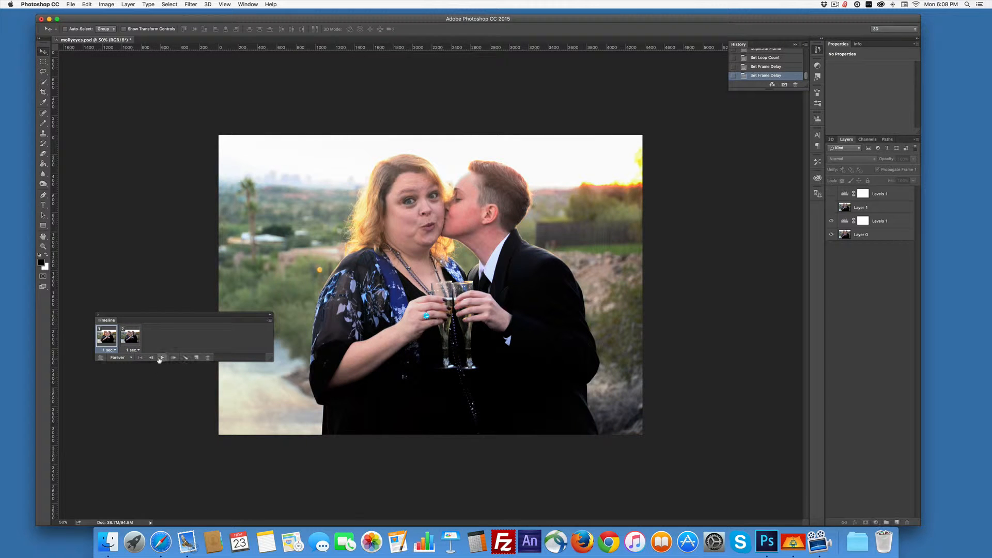
Open the Save for Web (Legacy) export for the animation.
click(71, 4)
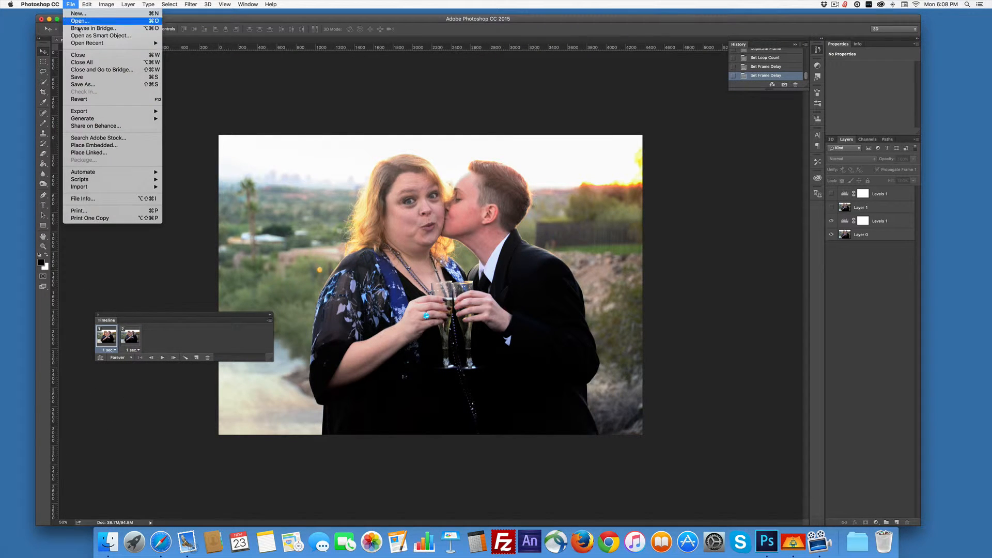
mouse_move(90, 111)
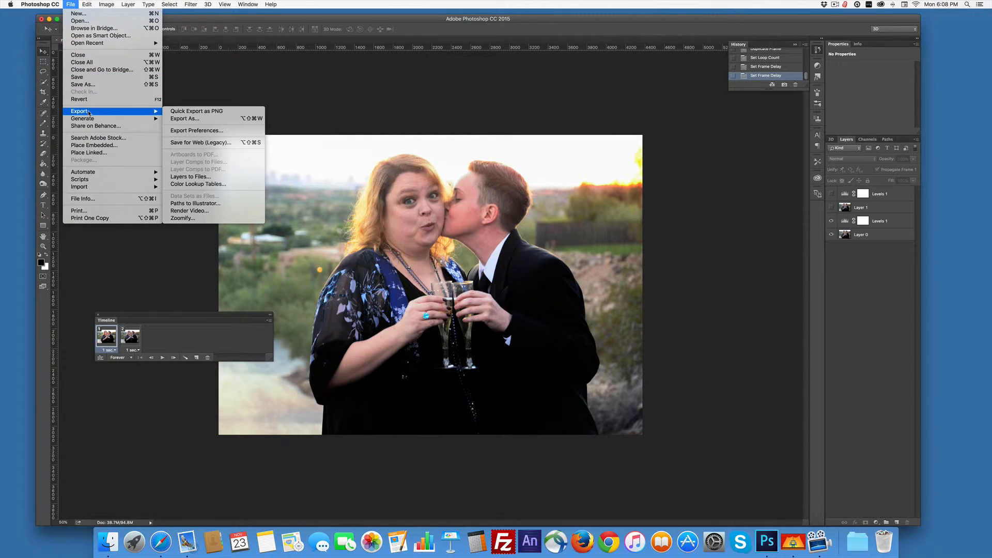
click(220, 143)
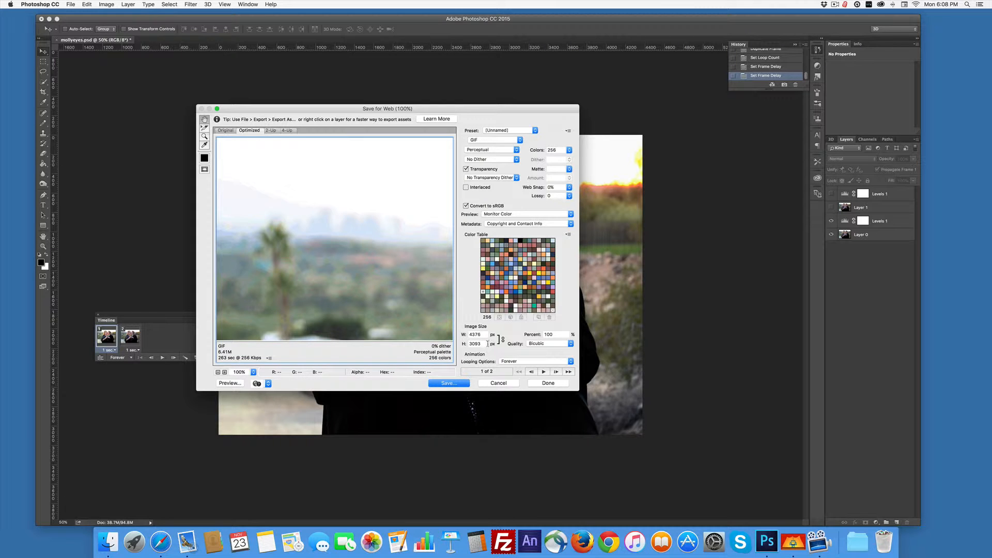
Set the exported image's width to 720 px.
drag(487, 335, 458, 335)
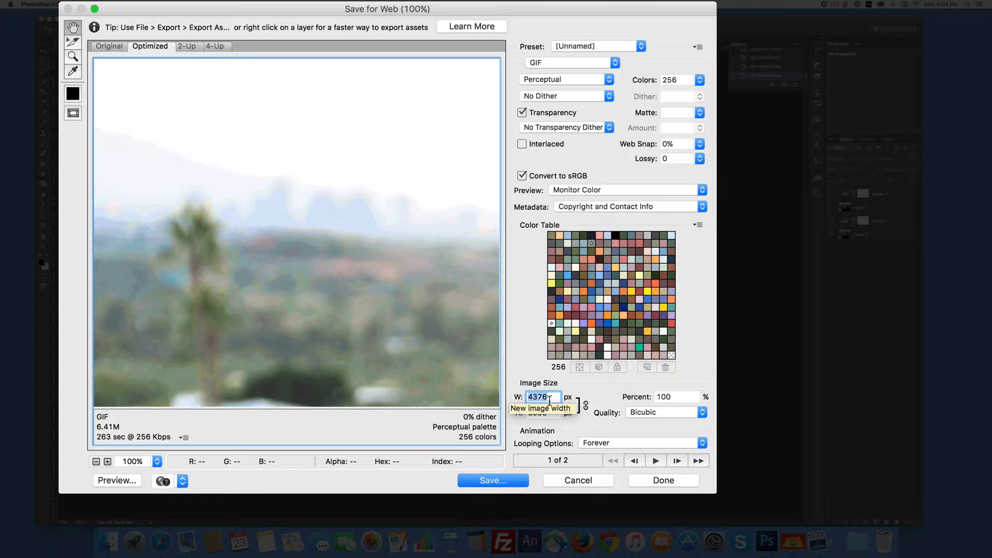
text(720)
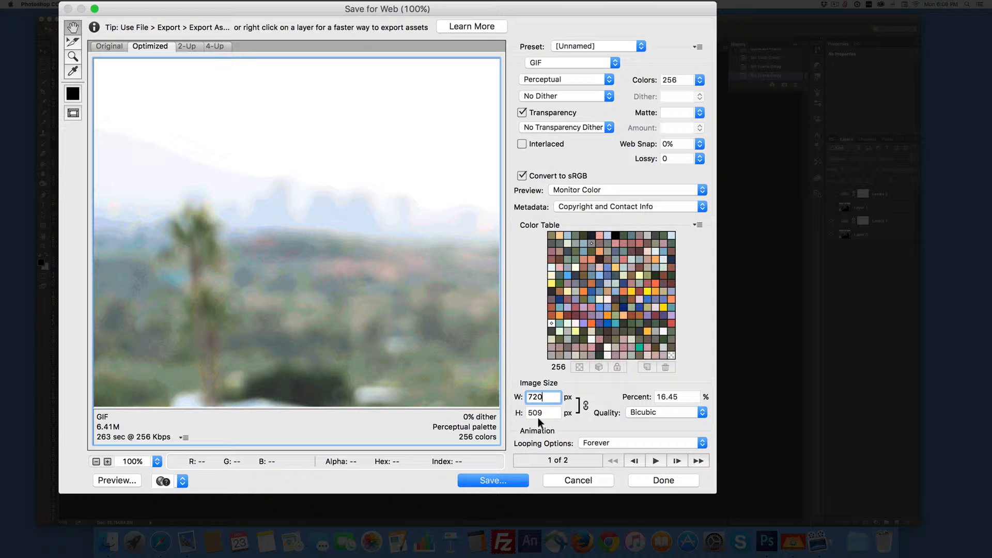
Scale the exported GIF to 20 percent, preview it in the browser and return to the export settings.
click(671, 397)
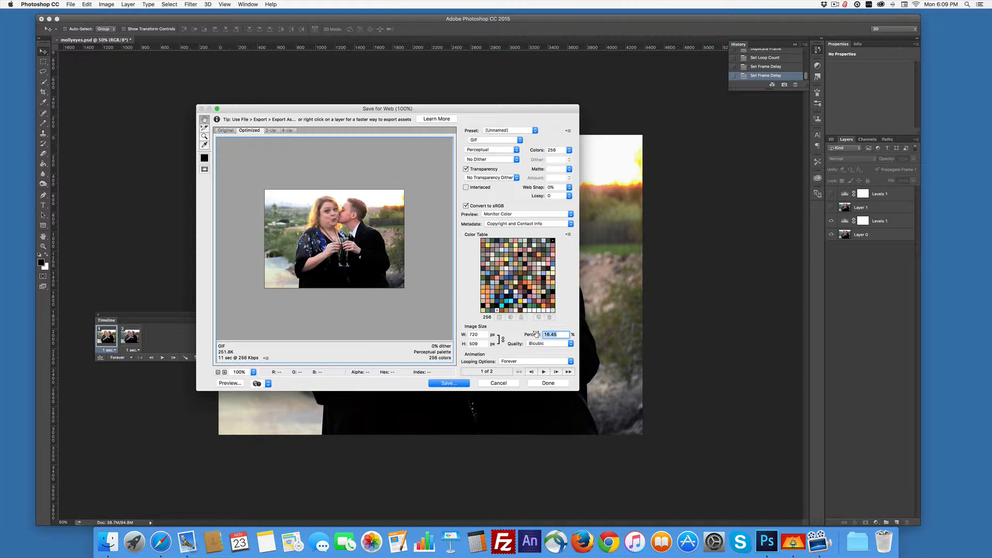
text(20)
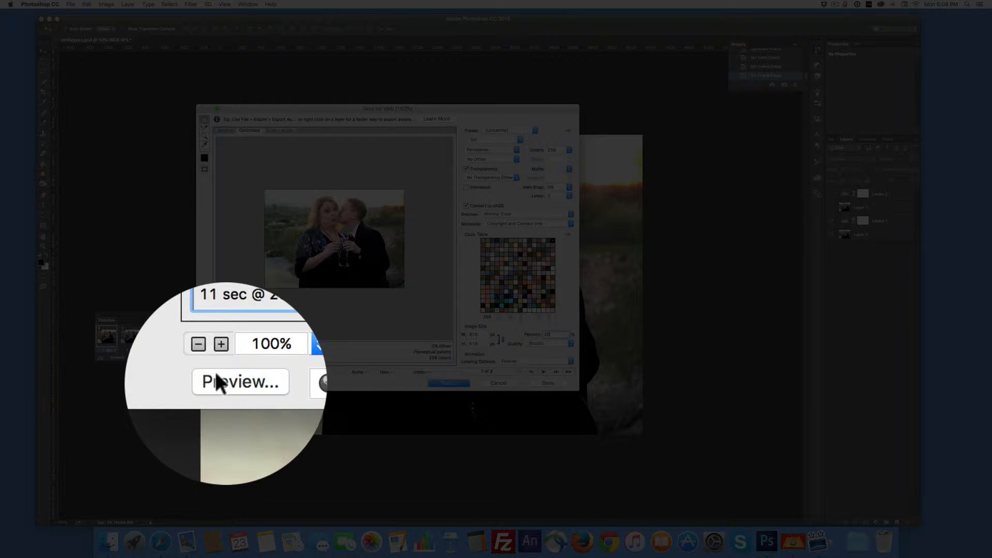
click(227, 383)
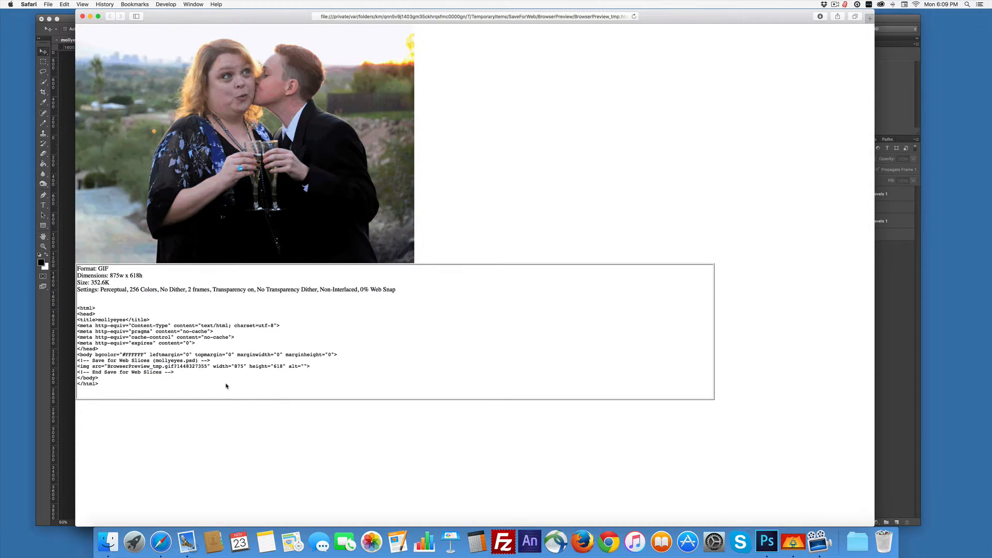
click(83, 17)
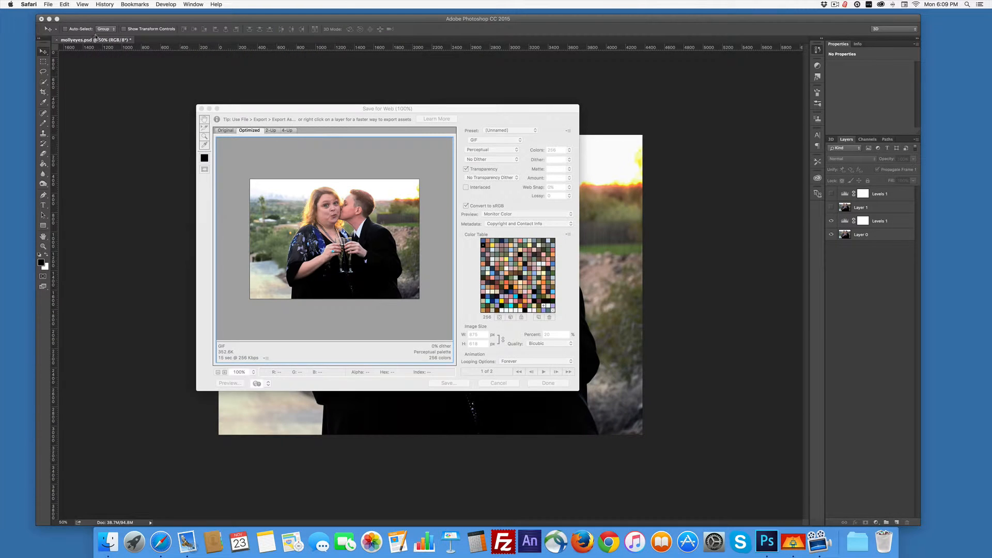
click(490, 376)
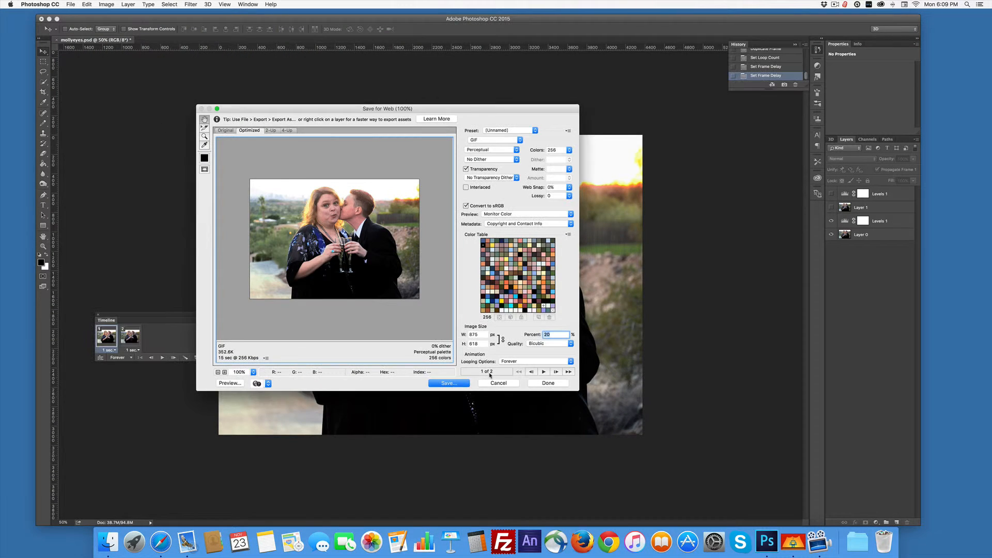
Save the optimized GIF as mollyeyes.gif on the Desktop and close the document.
click(453, 383)
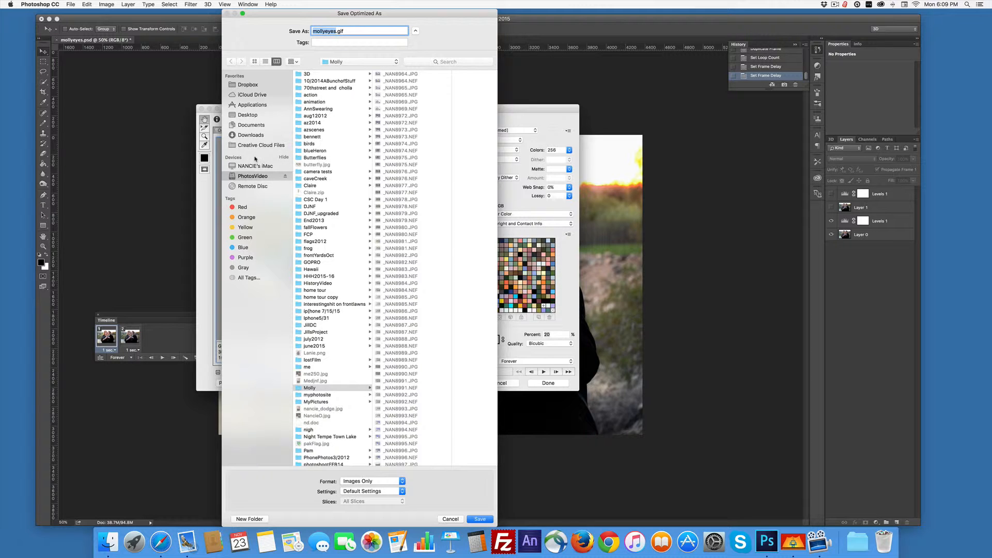
click(245, 117)
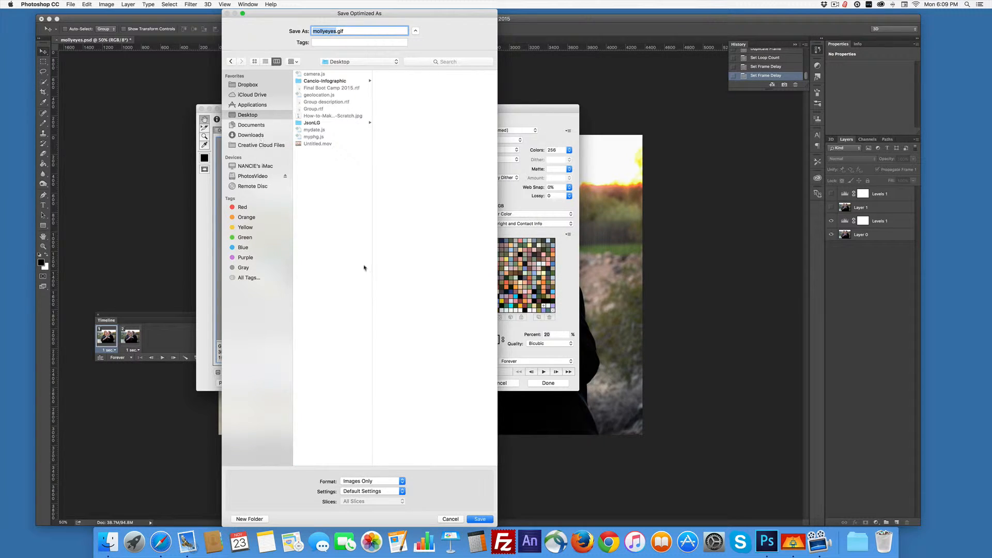
click(476, 519)
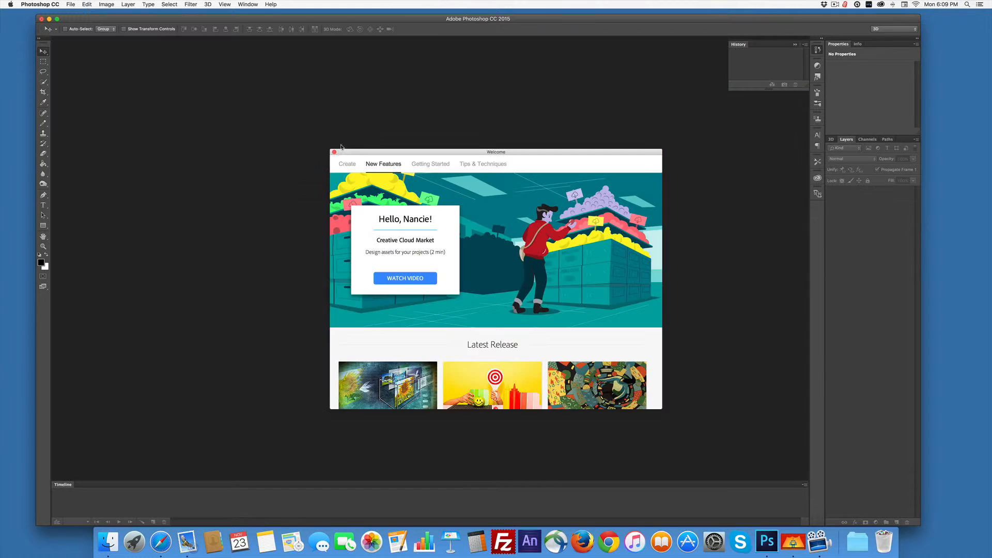
click(335, 152)
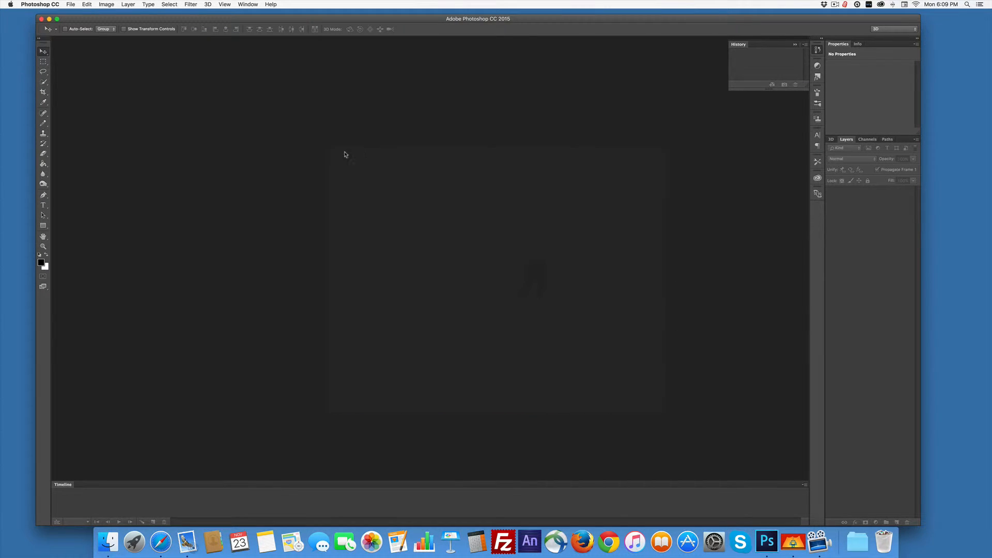
Load Untitled.mov from the Desktop for a Video Frames to Layers import.
click(69, 4)
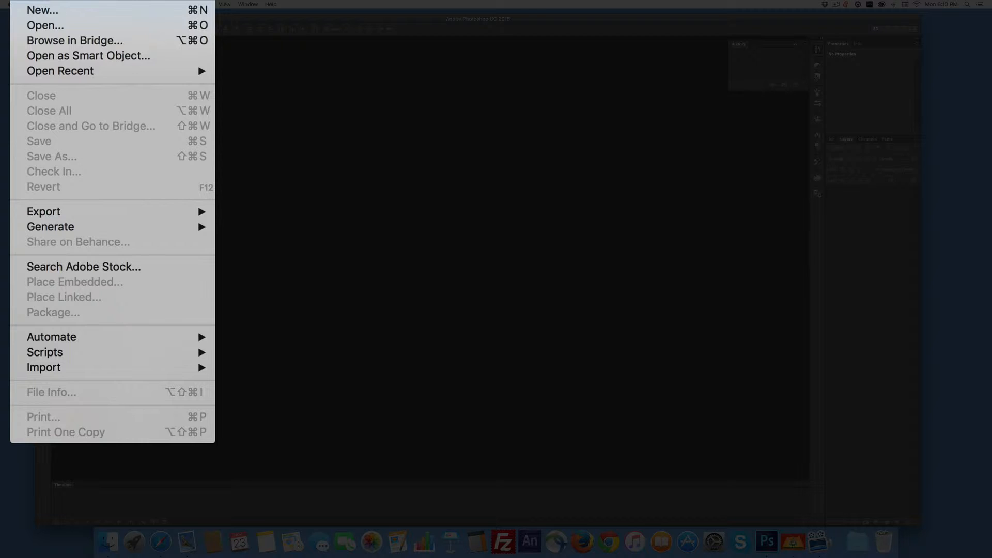
mouse_move(88, 189)
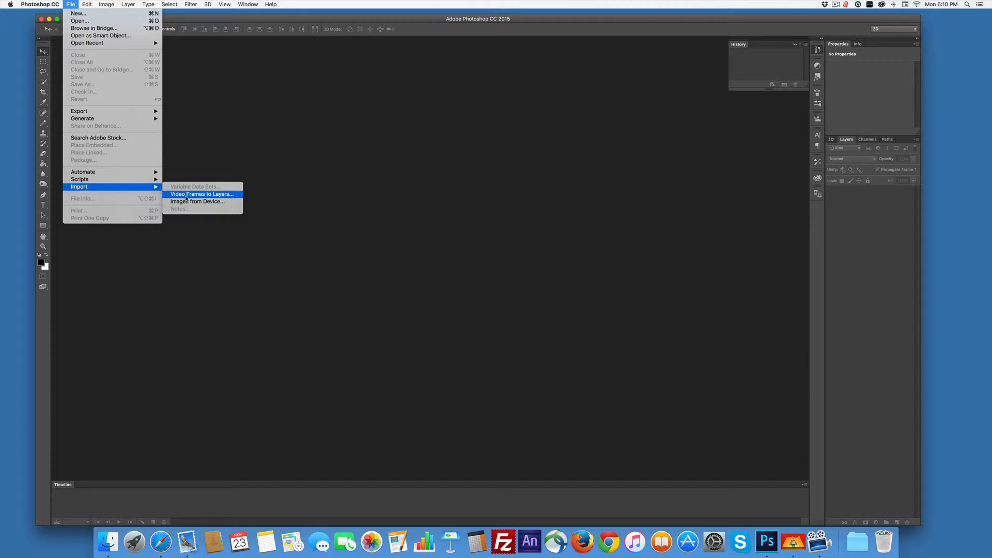
click(186, 197)
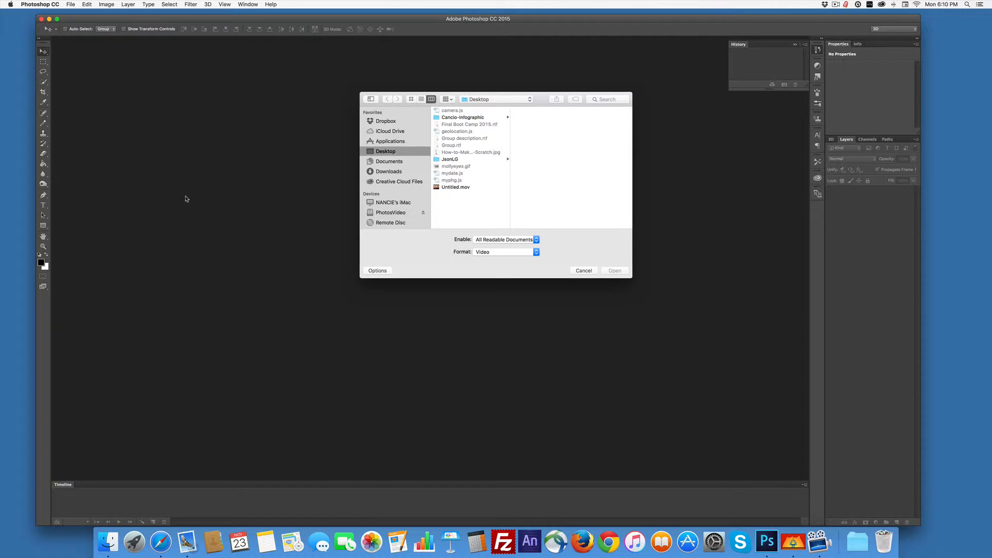
click(466, 187)
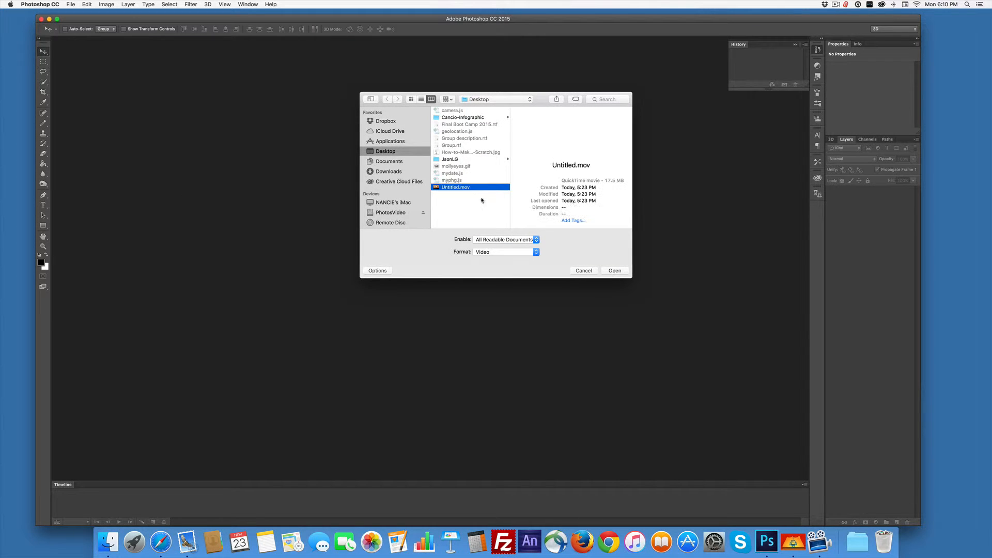
click(615, 271)
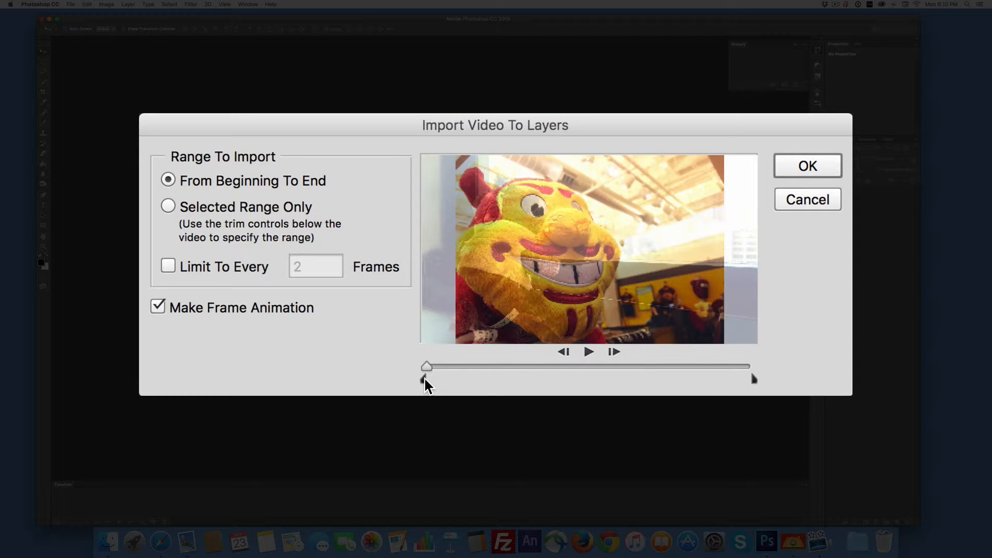
Trim both ends of the video range and import the remaining frames as layers with a frame animation.
drag(424, 380, 481, 382)
mouse_move(753, 376)
mouse_down()
mouse_move(723, 375)
mouse_move(747, 379)
mouse_up()
click(808, 166)
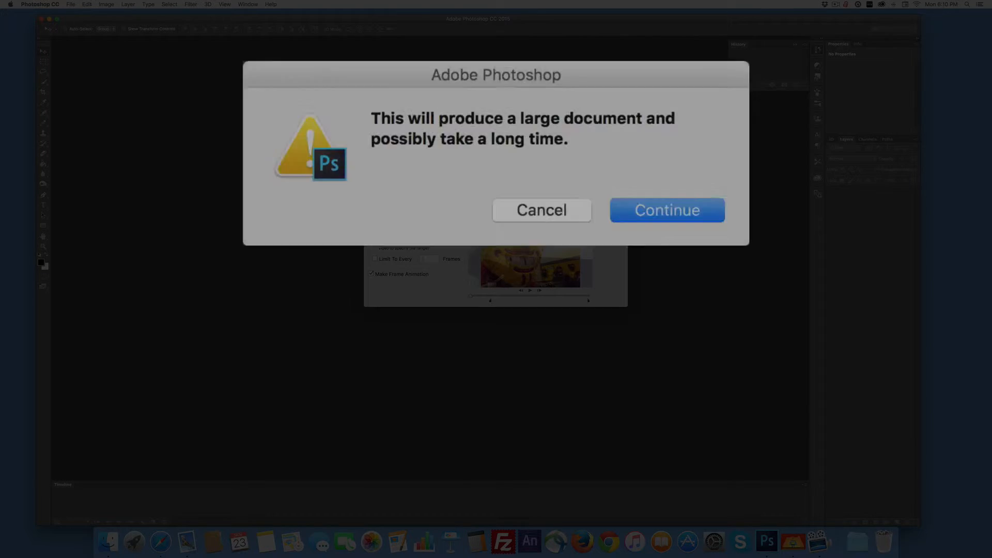
click(649, 201)
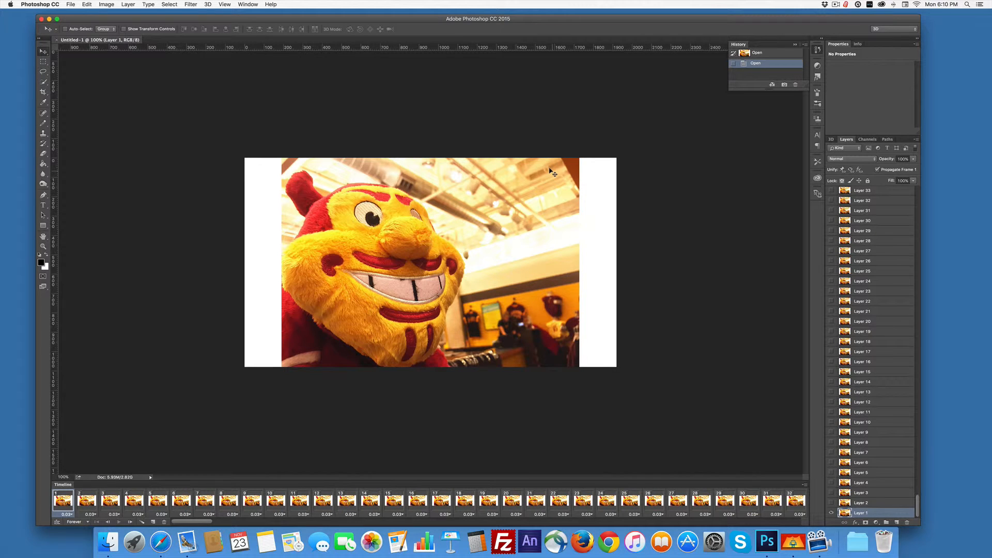
Crop the canvas to the mascot picture, cutting off the white strips on both sides.
scroll(146, 506, right, 3)
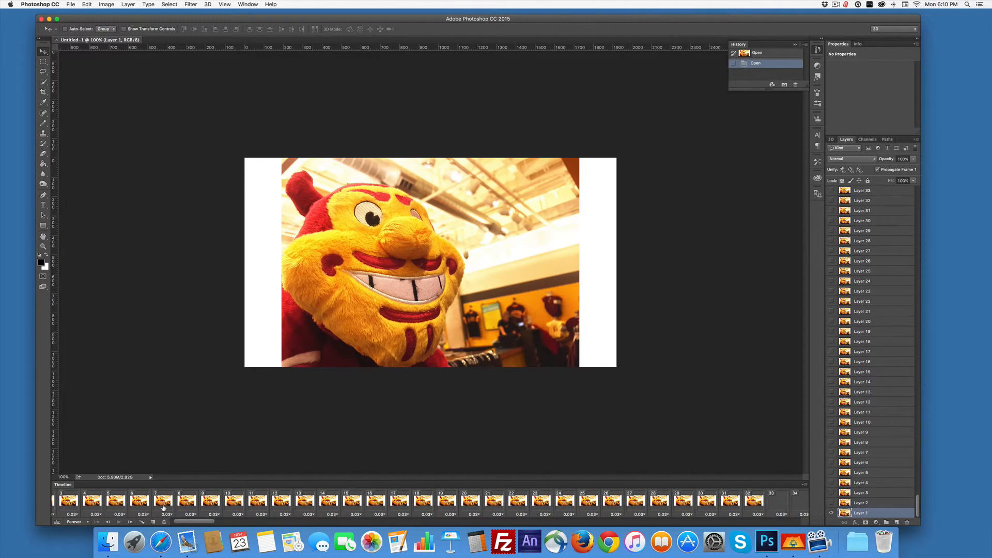
scroll(180, 508, right, 10)
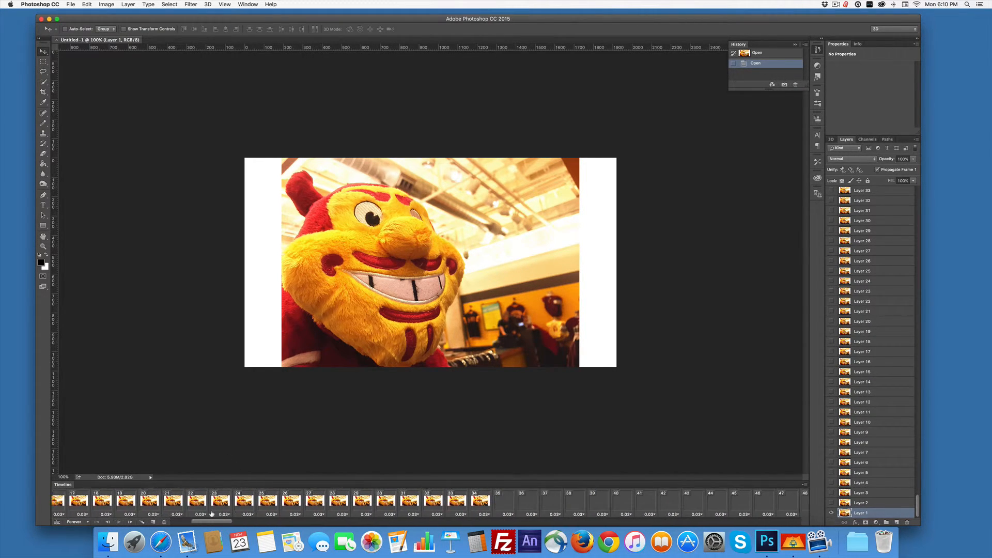
scroll(211, 514, left, 3)
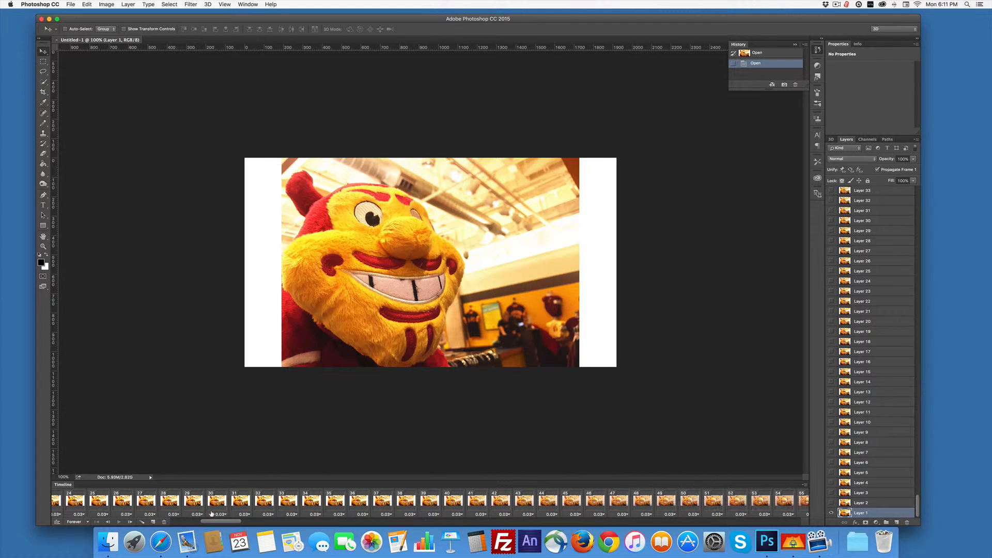
scroll(209, 513, left, 10)
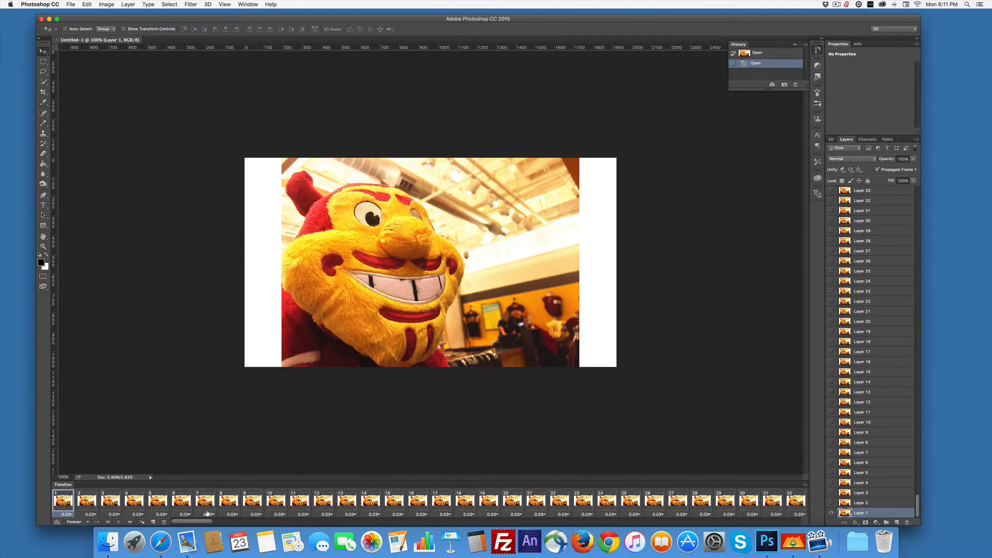
click(43, 92)
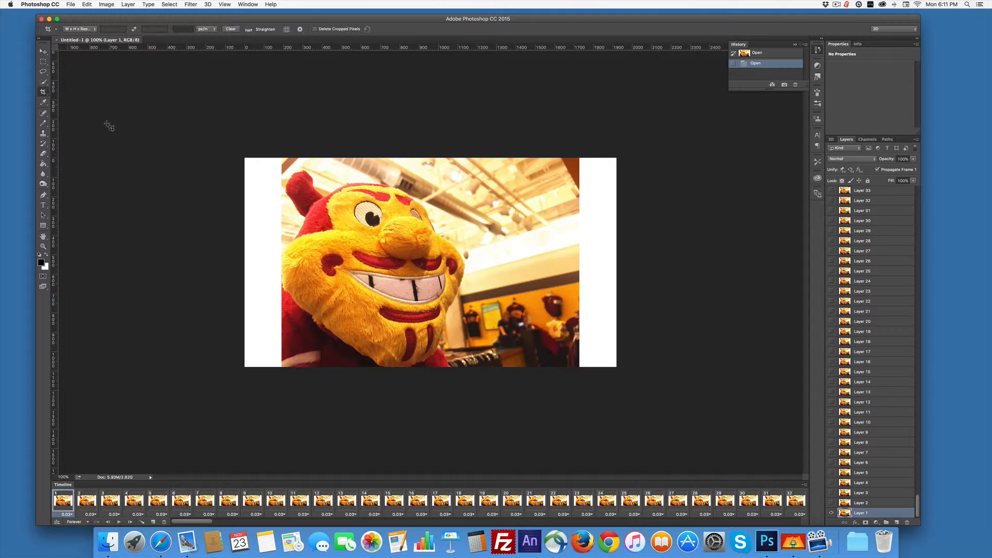
drag(244, 155, 624, 361)
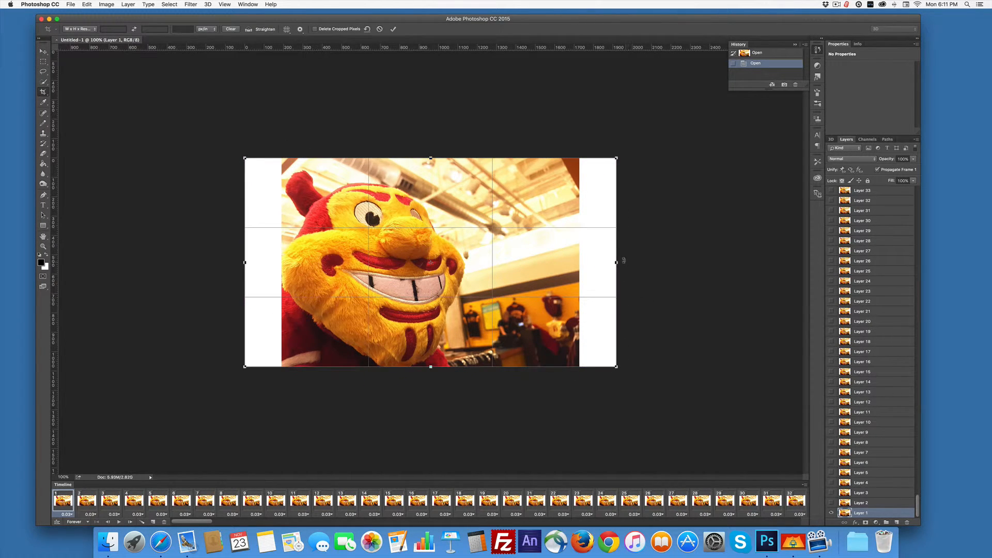
drag(624, 261, 577, 262)
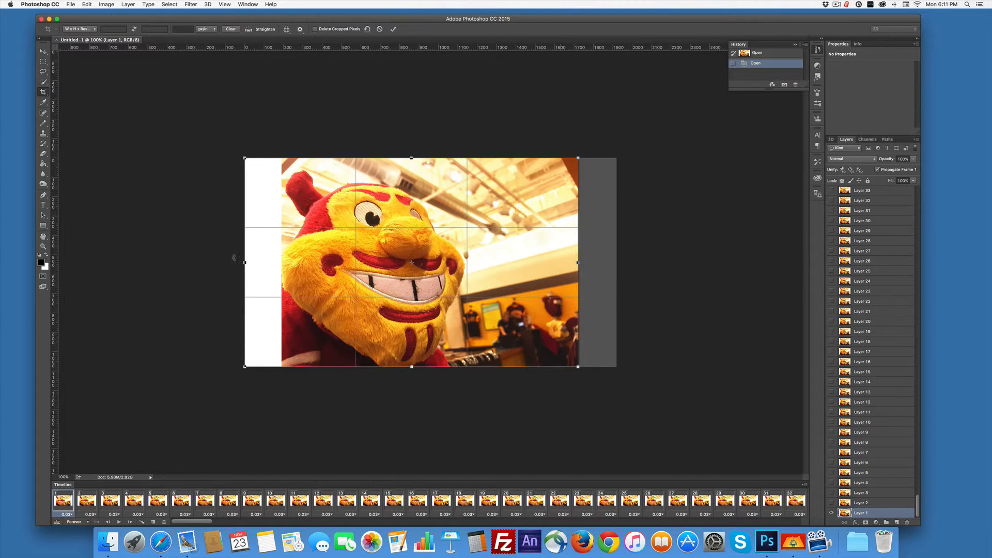
drag(243, 262, 280, 263)
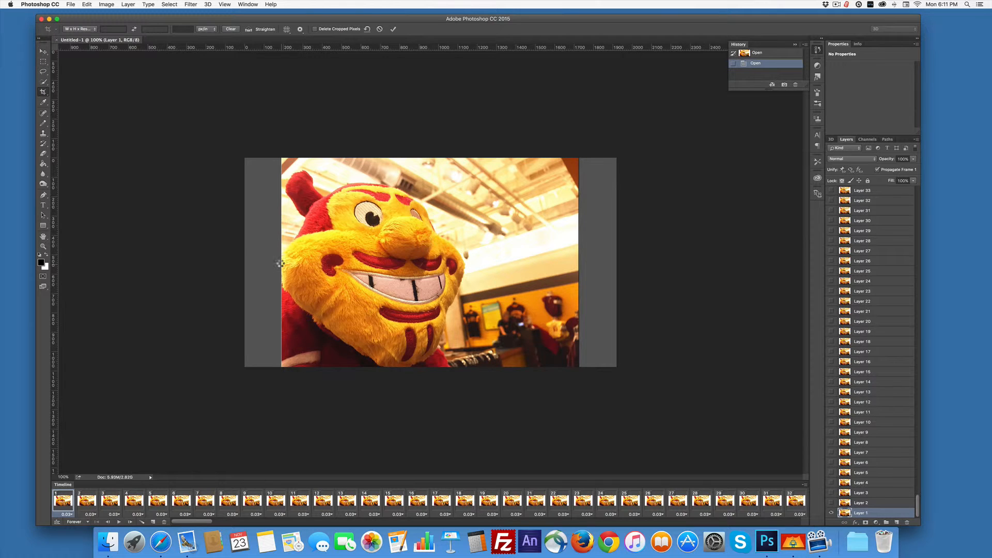
key(Return)
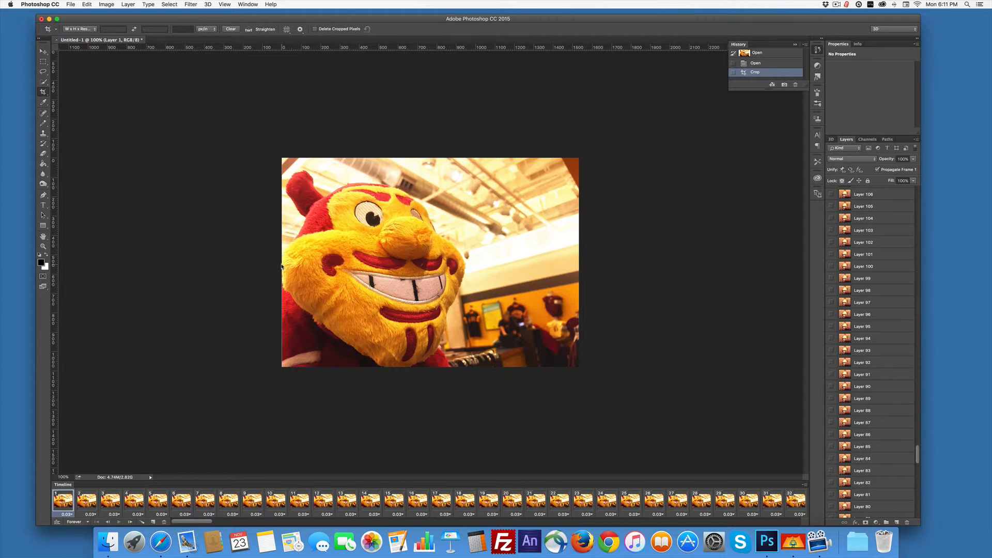
Open the cropped animation in Save for Web (Legacy) and set the GIF's width to 720 px.
click(72, 4)
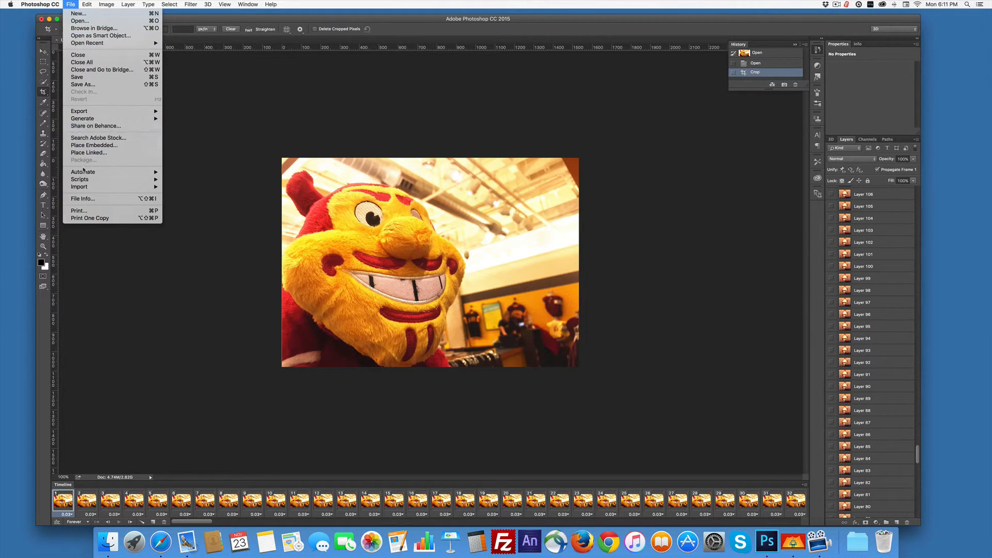
mouse_move(90, 113)
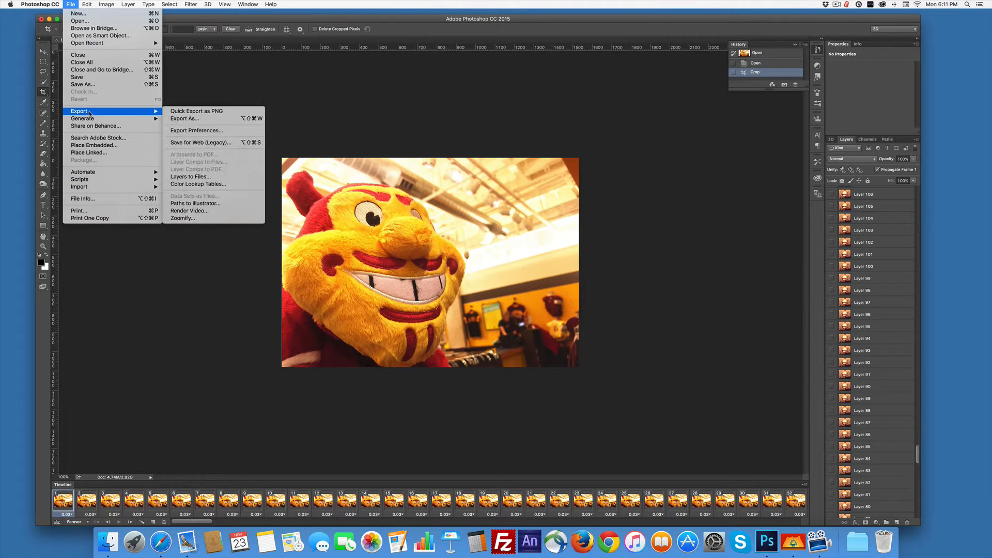
click(230, 144)
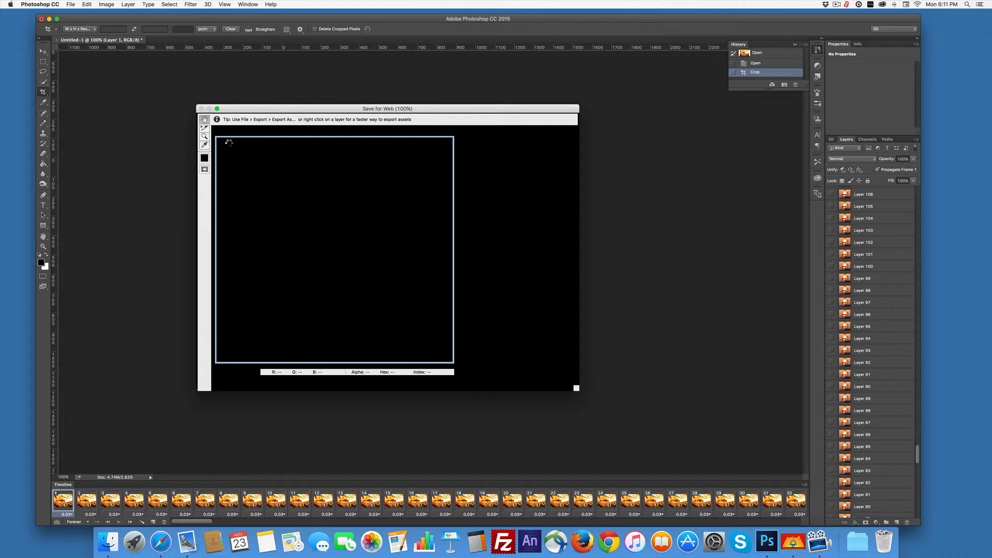
drag(315, 109, 311, 98)
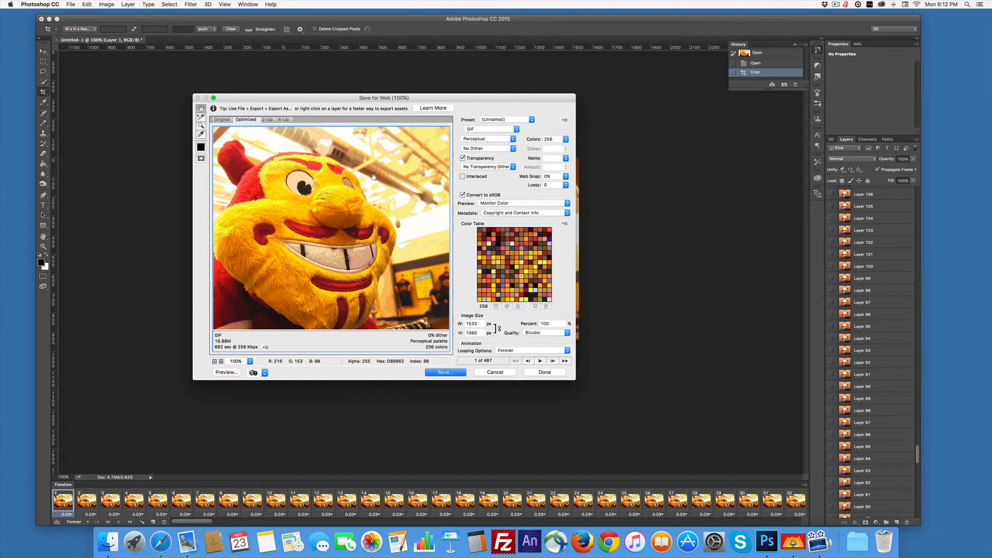
drag(354, 96, 386, 94)
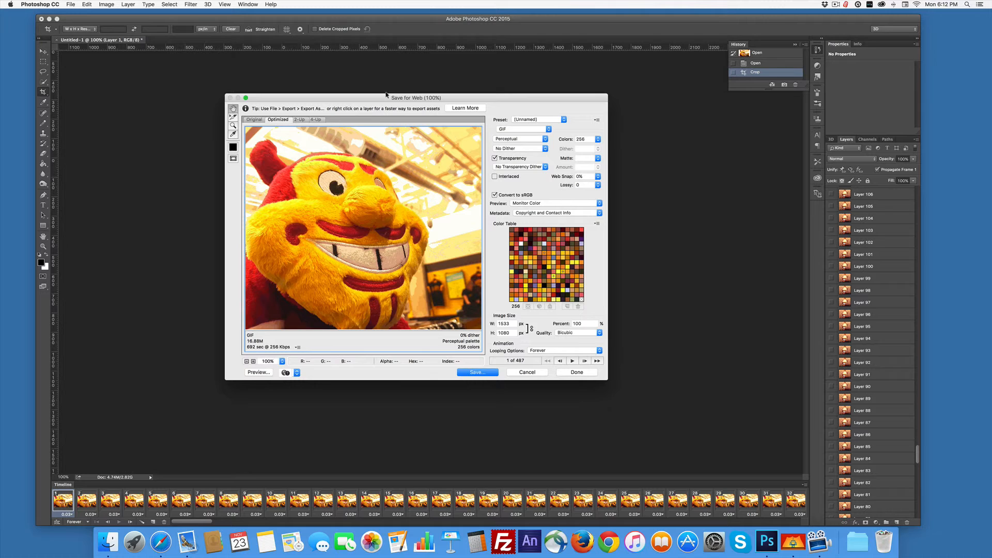
double_click(515, 325)
drag(515, 324, 492, 324)
text(720)
Save the optimized GIF as sparky.gif on the Desktop.
click(479, 372)
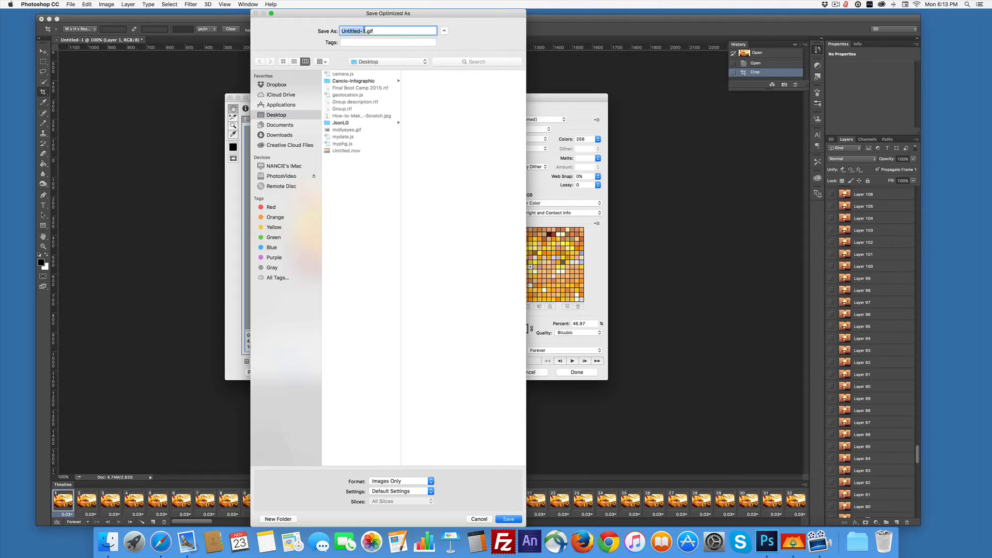
text(sparky)
key(Return)
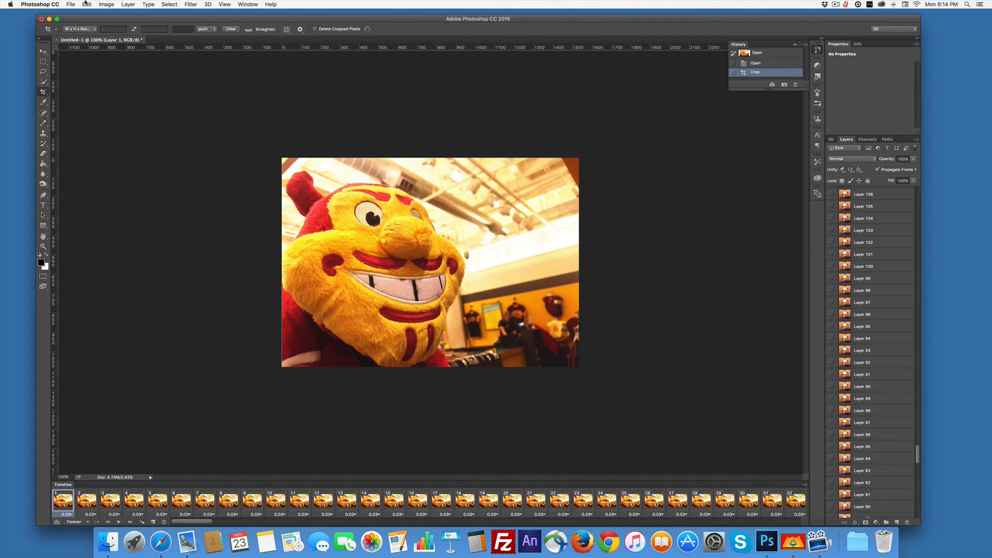
Hide Photoshop and preview mollyeyes.gif and sparky.gif in the Finder's Desktop folder.
click(39, 4)
mouse_move(45, 22)
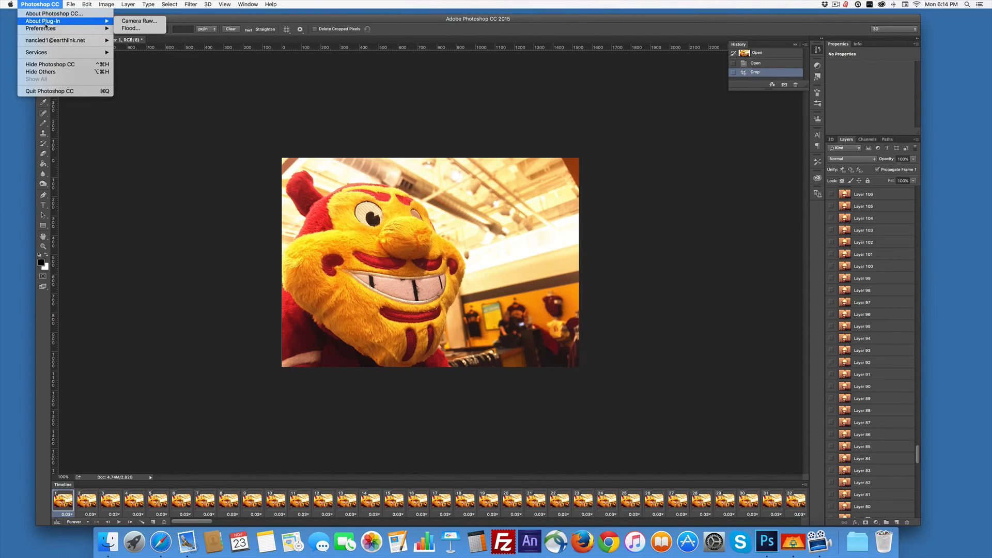
click(50, 64)
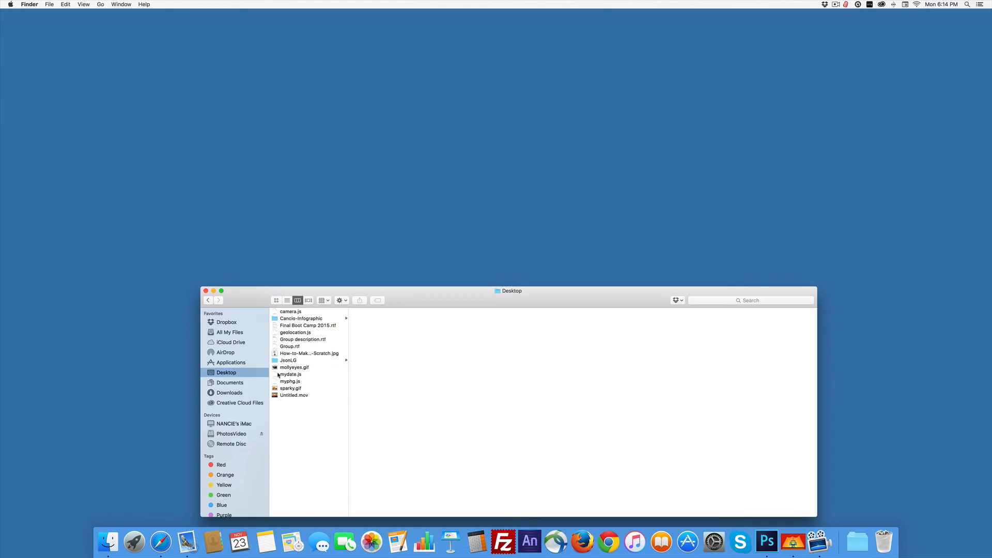
click(295, 367)
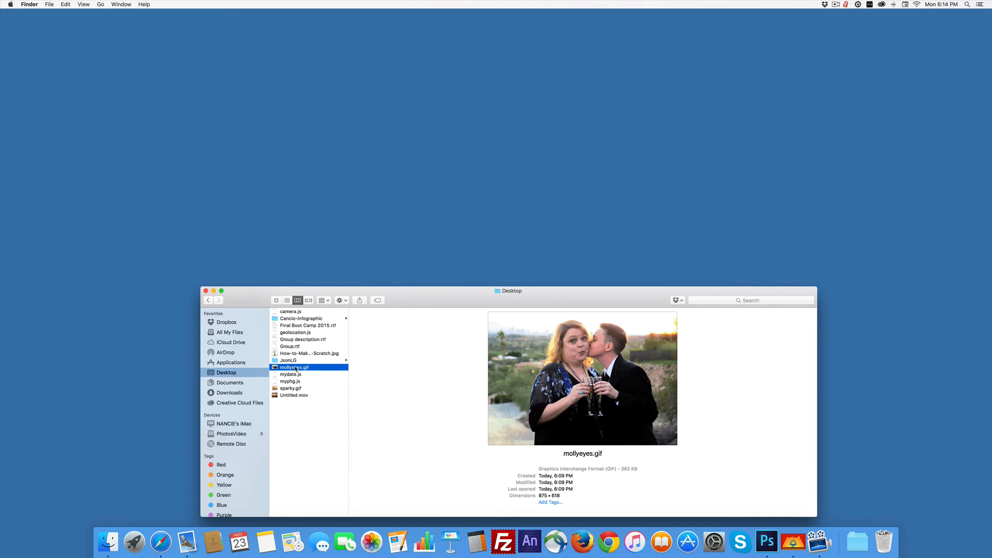
click(291, 389)
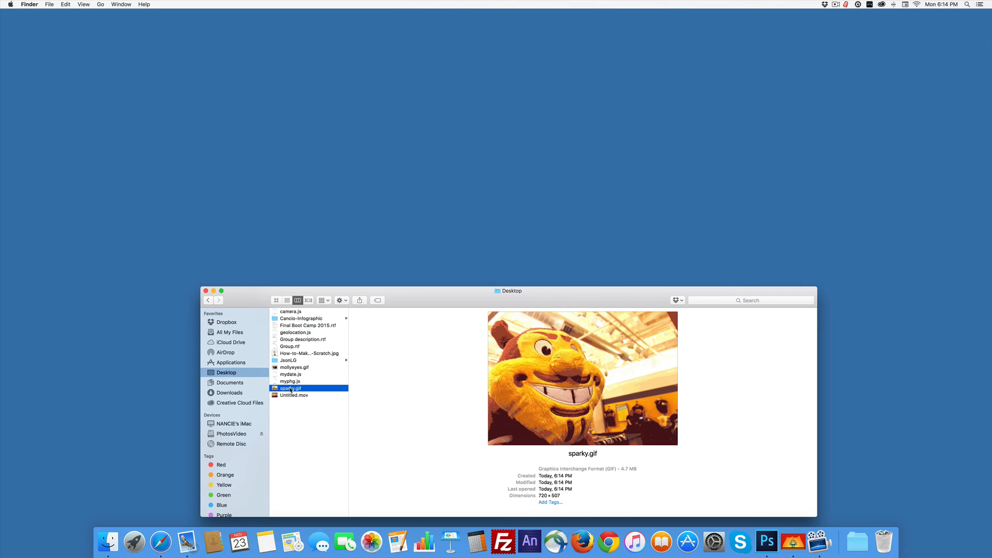